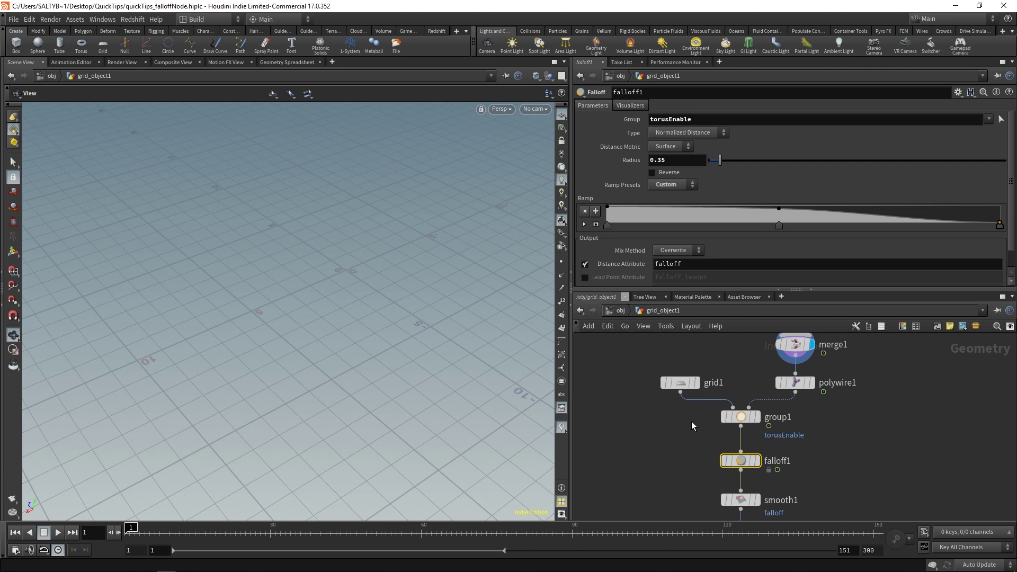
# Step: Select circle1–circle4 and merge1, then scrub the timeline so the circles grow
pyautogui.moveTo(738, 364); pyautogui.dragTo(703, 431, button='middle')
pyautogui.moveTo(618, 362); pyautogui.dragTo(621, 340, button='middle')
pyautogui.moveTo(627, 350); pyautogui.dragTo(909, 382)
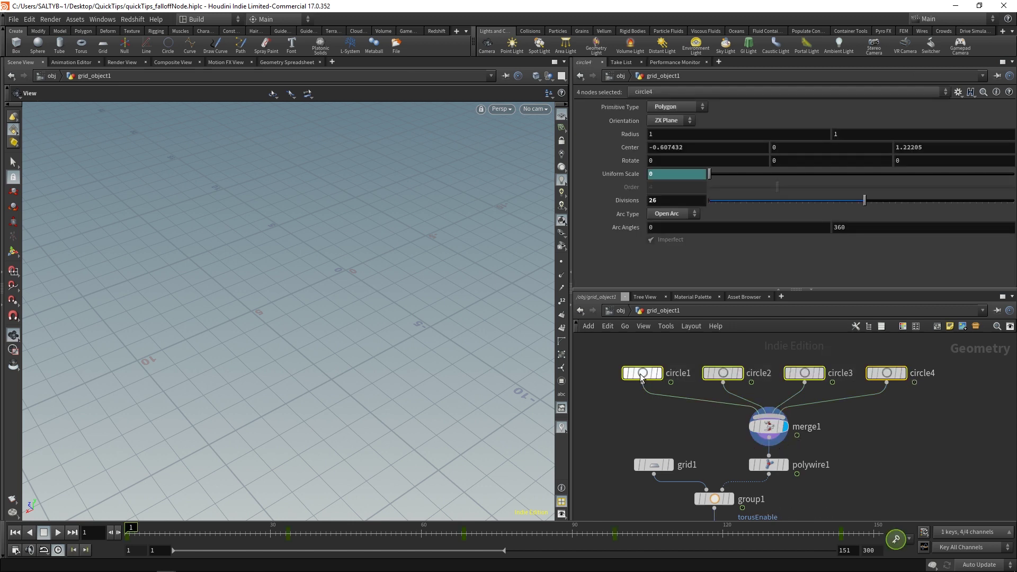
pyautogui.click(772, 427)
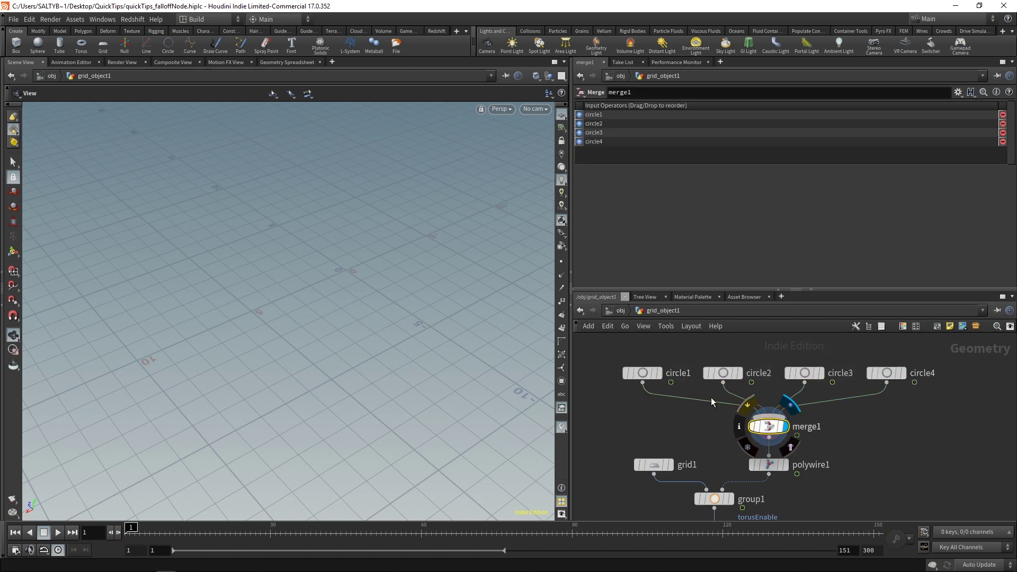
pyautogui.moveTo(142, 529); pyautogui.dragTo(753, 523)
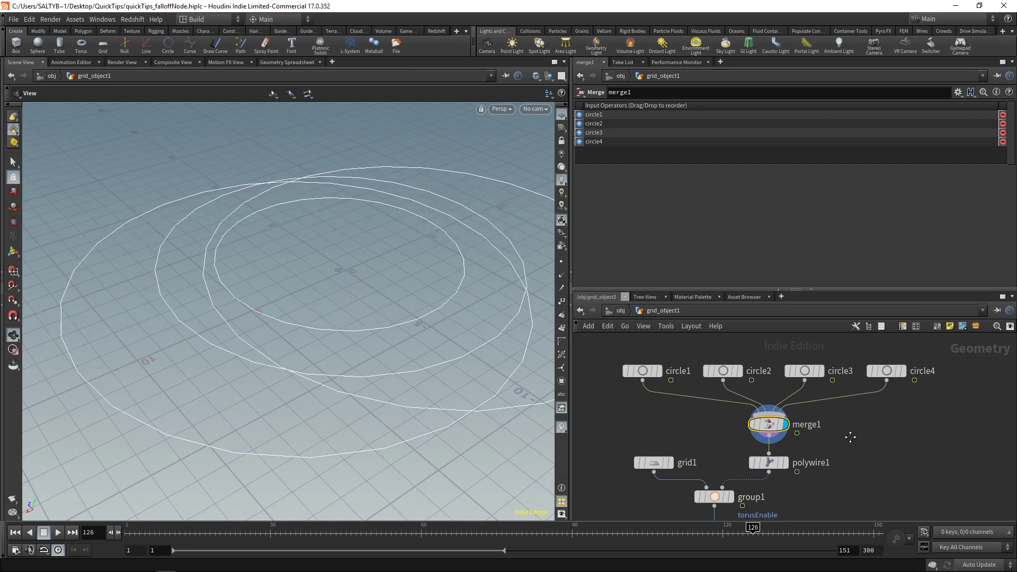
# Step: Display polywire1, then group1 to show the torusEnable points where the rings cross the grid
pyautogui.moveTo(851, 422); pyautogui.dragTo(854, 374, button='middle')
pyautogui.click(772, 420)
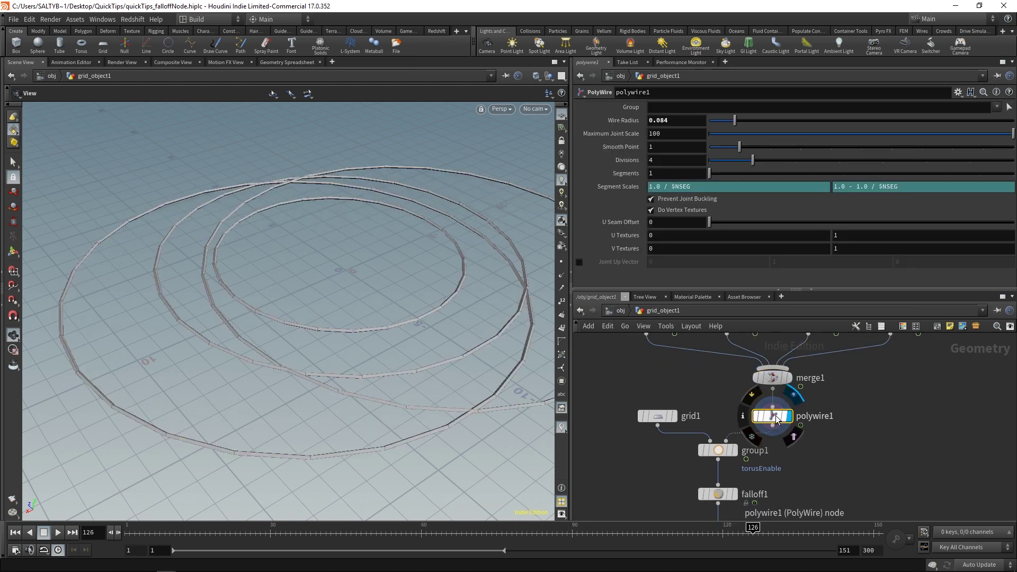
pyautogui.scroll(2, 814, 436)
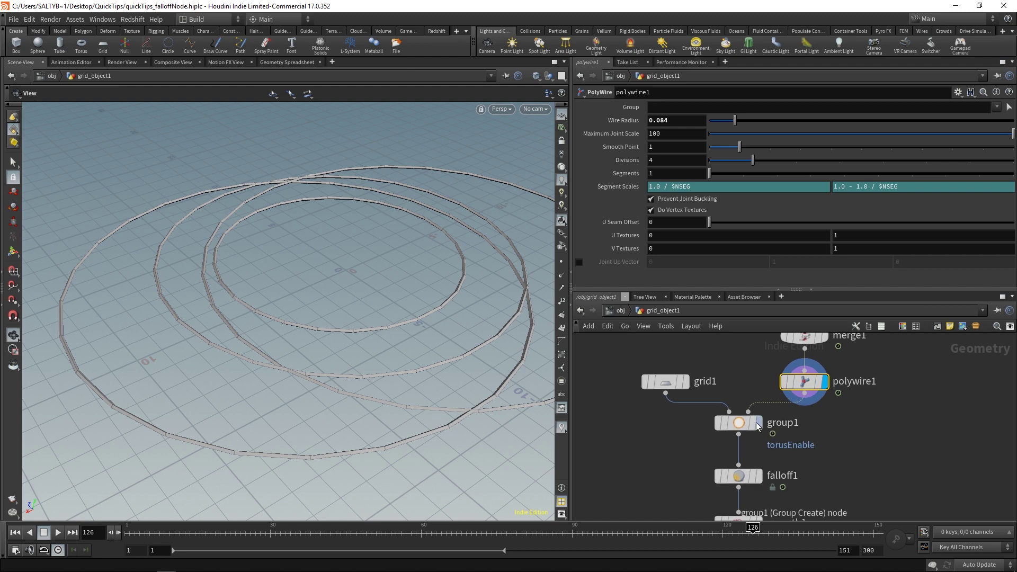
pyautogui.click(764, 393)
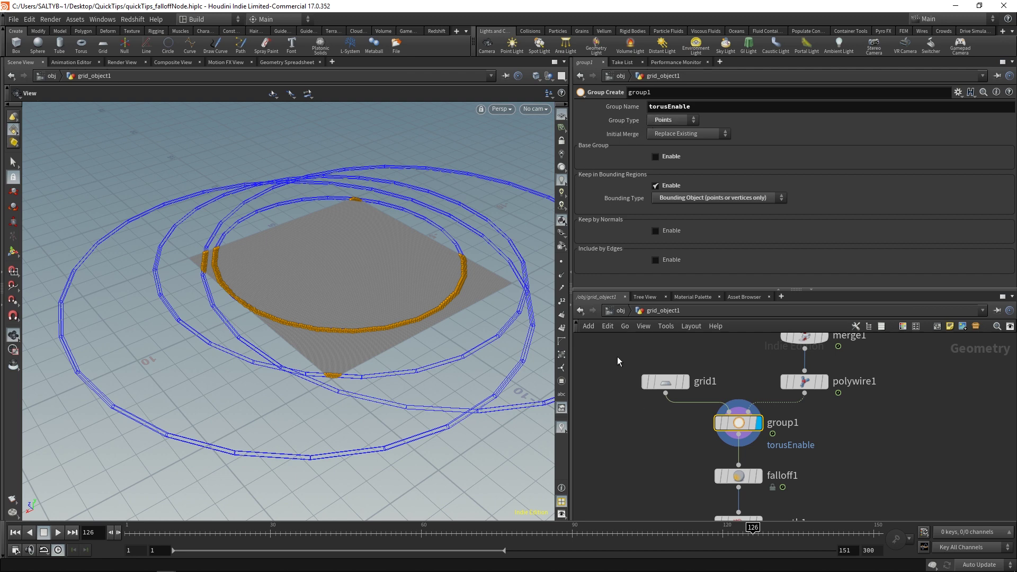
# Step: Check grid1's 250×250 resolution and zoom in on the orange ring
pyautogui.click(673, 387)
pyautogui.moveTo(743, 370); pyautogui.dragTo(742, 386, button='middle')
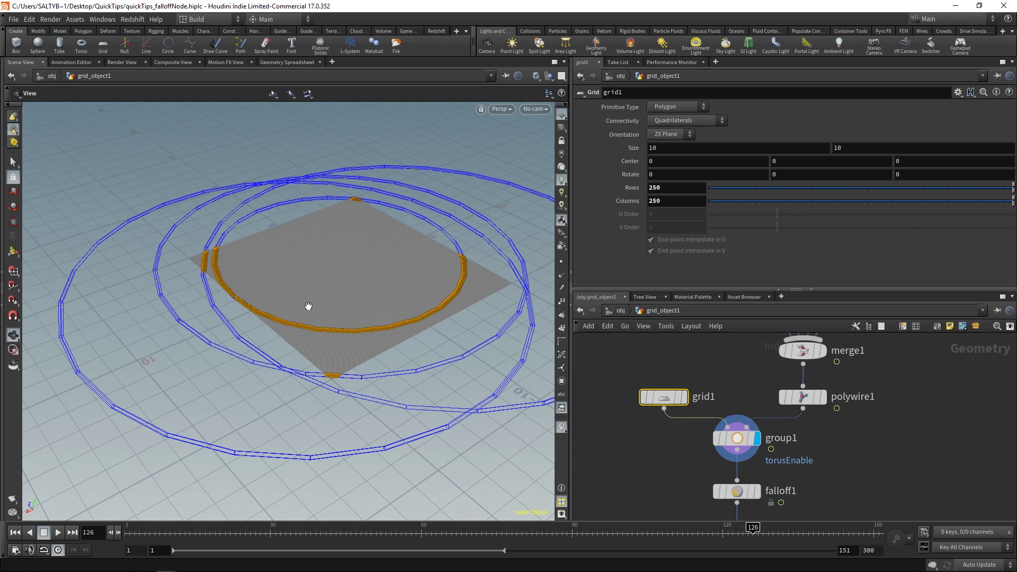
pyautogui.scroll(5, 309, 301)
pyautogui.scroll(3, 307, 293)
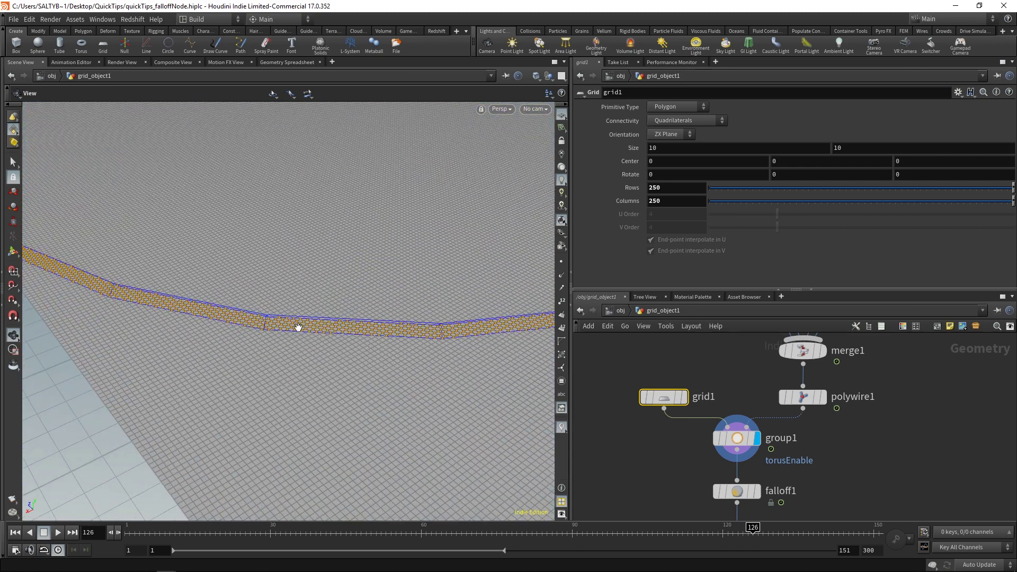
pyautogui.moveTo(665, 446); pyautogui.dragTo(670, 424, button='middle')
# Step: Open falloff1's parameters: torusEnable group, Normalized Distance, radius 0.35
pyautogui.click(729, 433)
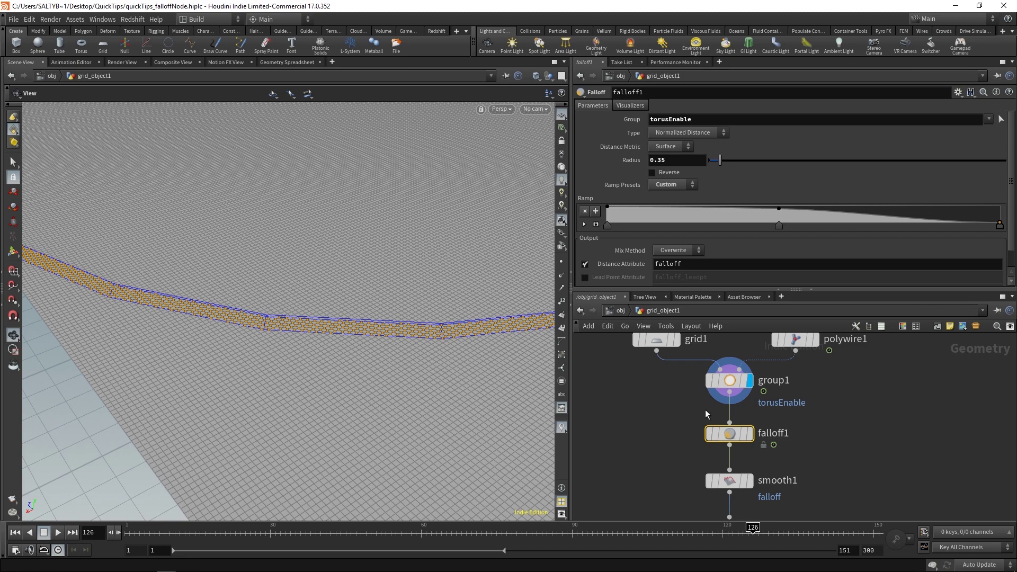
pyautogui.moveTo(350, 325); pyautogui.dragTo(360, 317, button='middle')
pyautogui.scroll(-5, 360, 317)
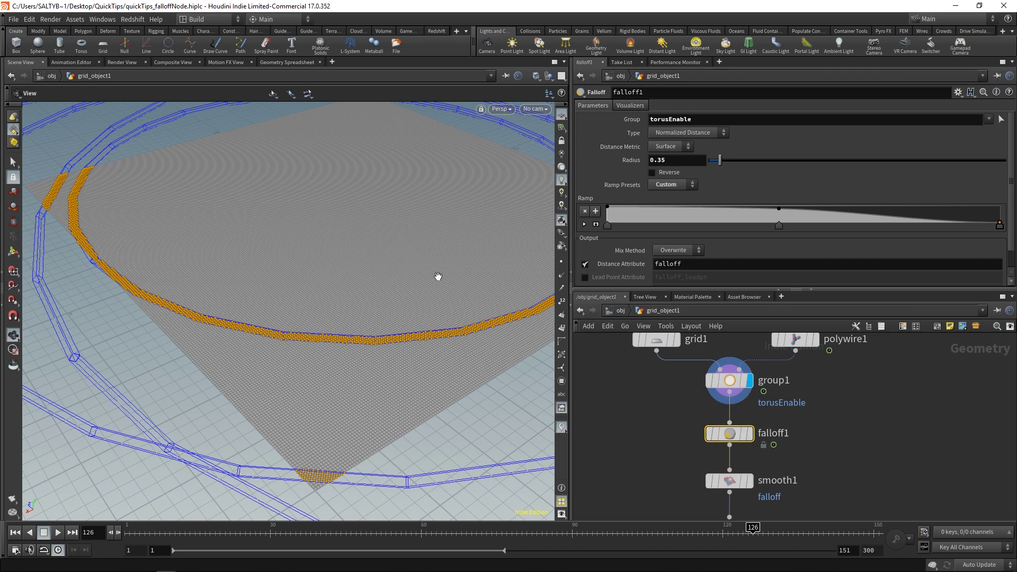
# Step: Display falloff1, sort its spreadsheet points by falloff, and set Radius to .25
pyautogui.click(749, 434)
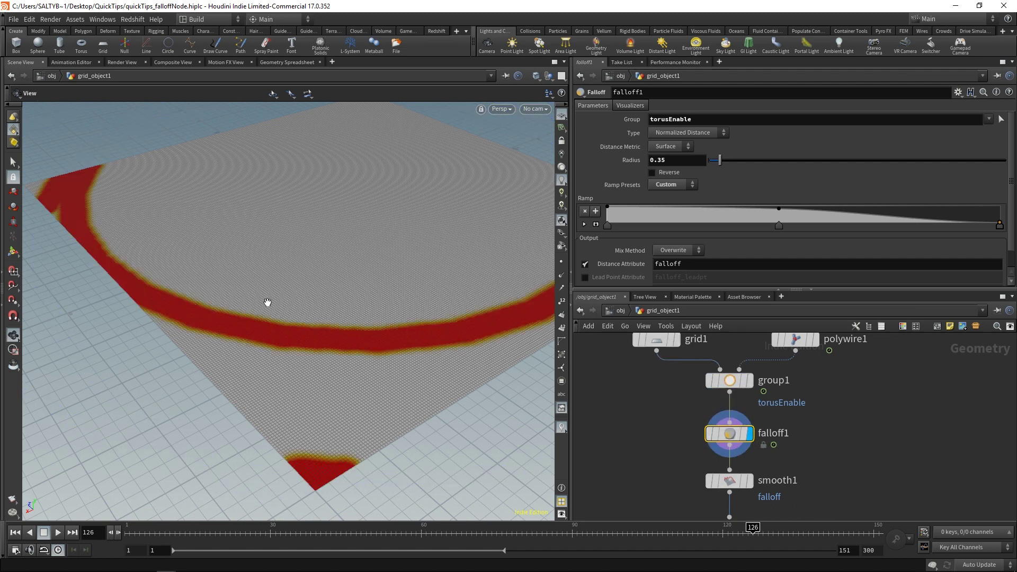
pyautogui.scroll(5, 340, 297)
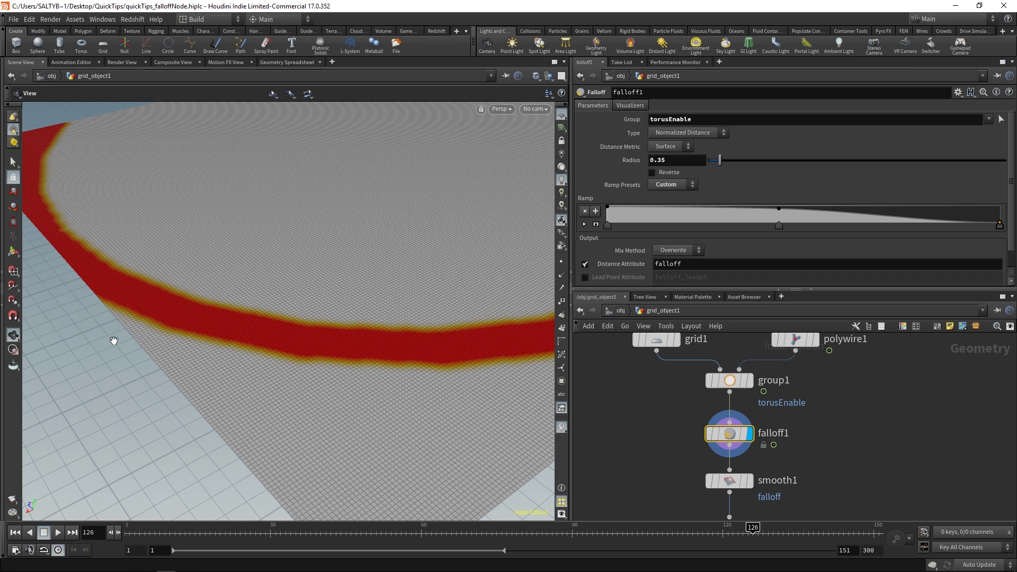
pyautogui.scroll(-5, 431, 345)
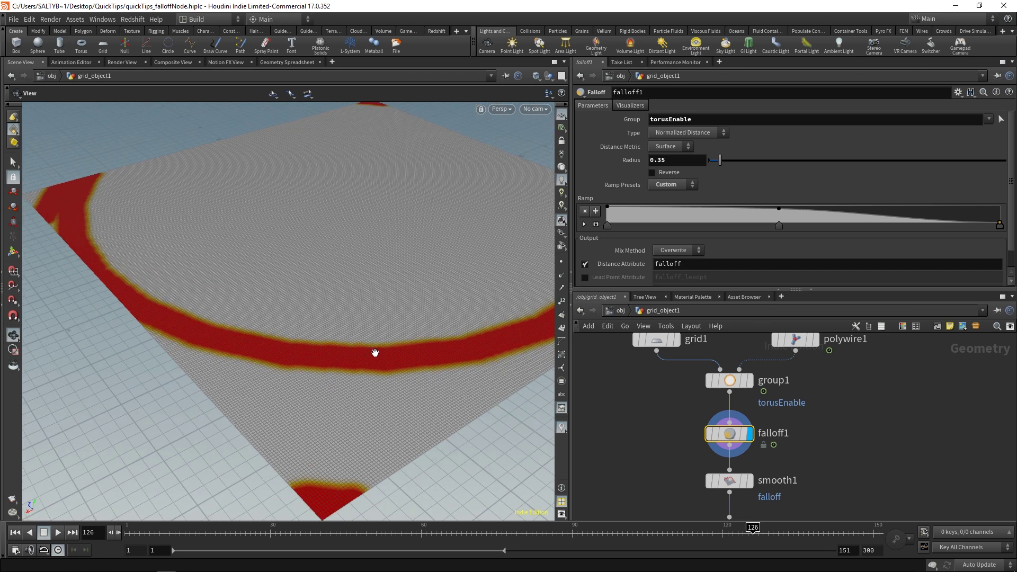
pyautogui.click(284, 62)
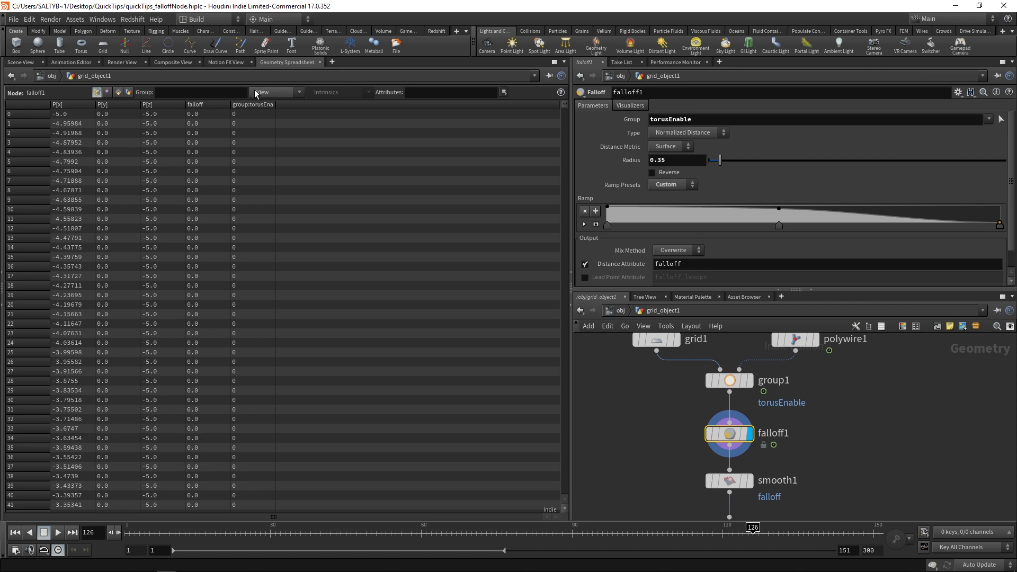
pyautogui.click(201, 105)
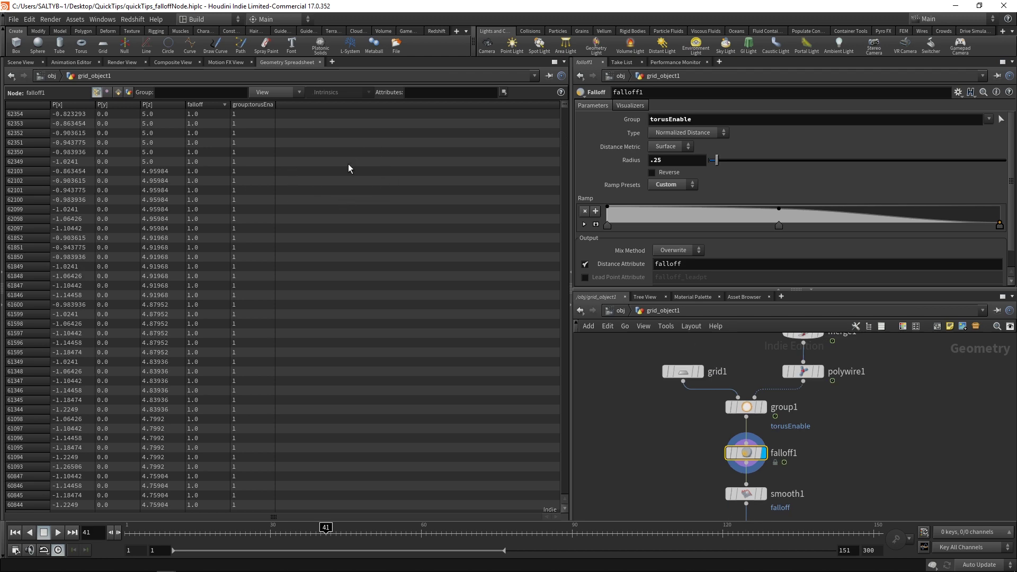
pyautogui.moveTo(567, 107)
pyautogui.mouseDown()
pyautogui.moveTo(567, 138)
pyautogui.moveTo(570, 101)
pyautogui.mouseUp()
# Step: Adjust the falloff ramp's middle point and switch falloff1's Type to Distance
pyautogui.click(20, 62)
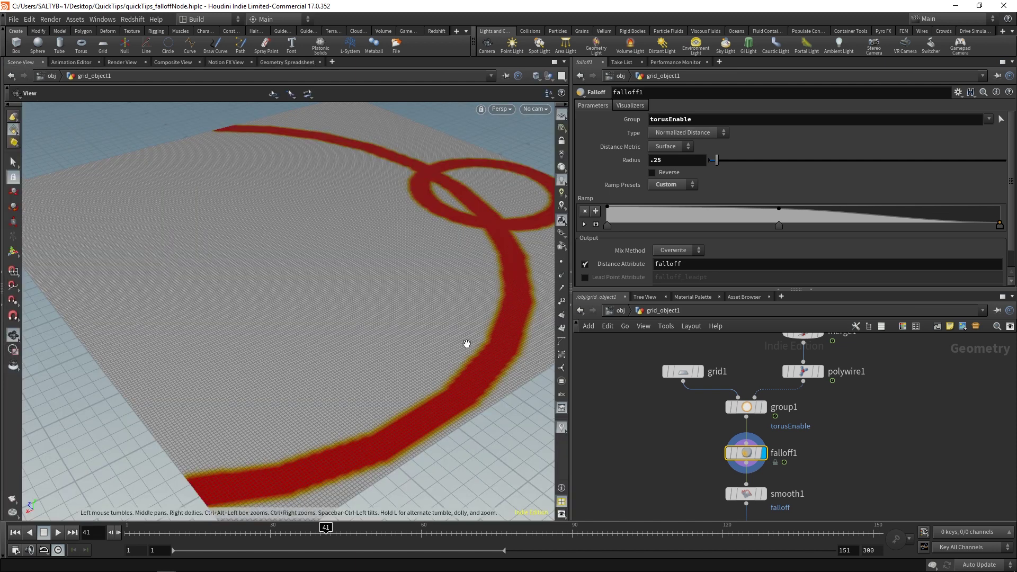
pyautogui.moveTo(778, 209); pyautogui.dragTo(788, 220)
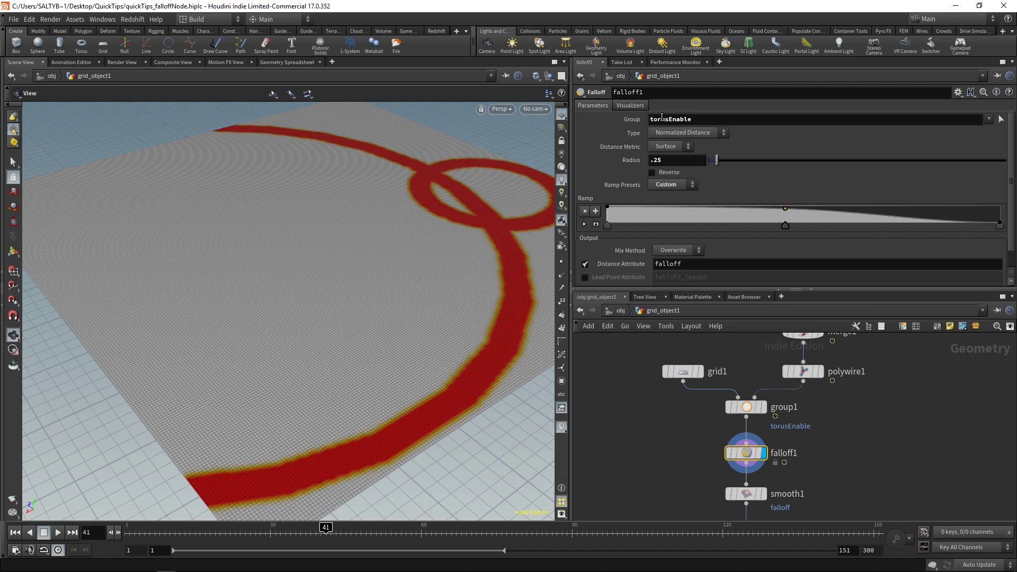
pyautogui.click(677, 136)
pyautogui.click(678, 147)
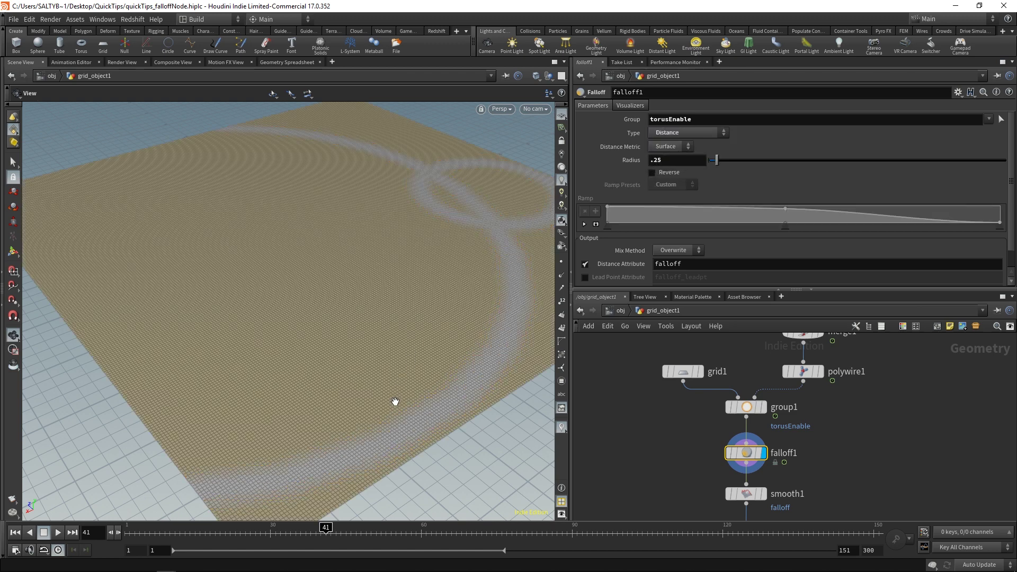
# Step: Check the Distance falloff values sorted by falloff, then return to Scene View
pyautogui.click(283, 62)
pyautogui.click(211, 104)
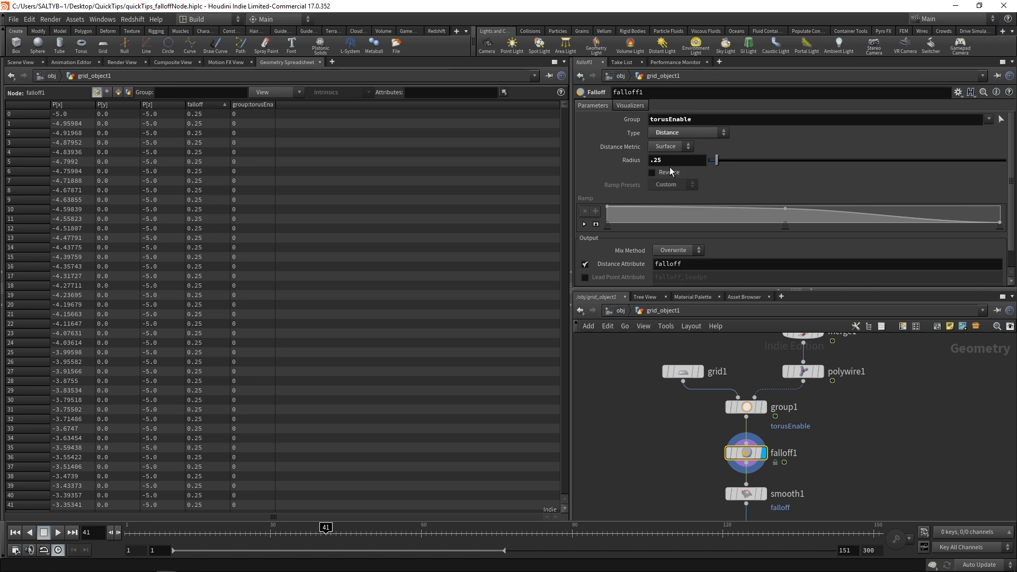
pyautogui.click(24, 62)
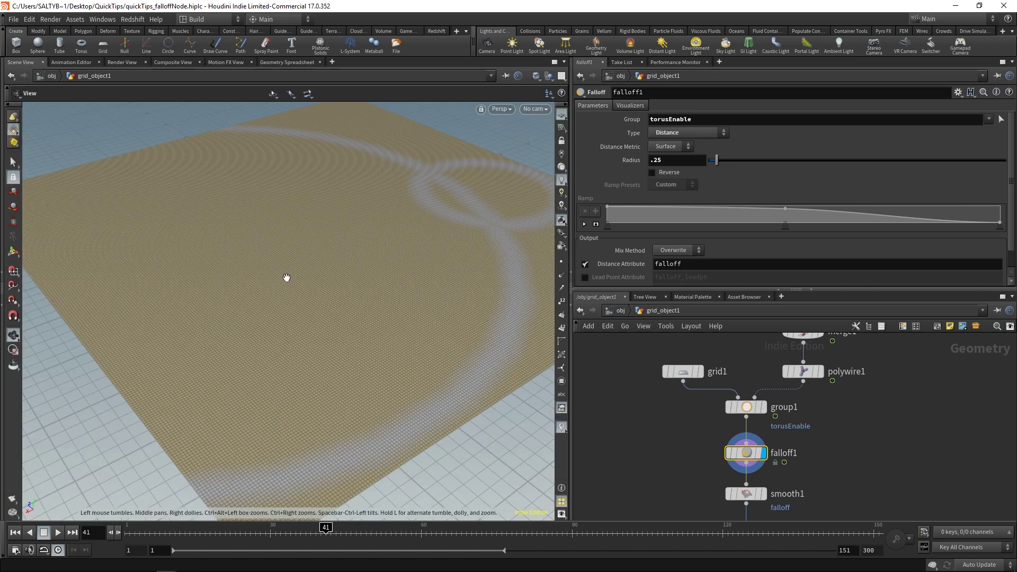
# Step: Launch Snipping Tool and draw a short red measurement line with the Pen
pyautogui.press('super')
pyautogui.write('snip')
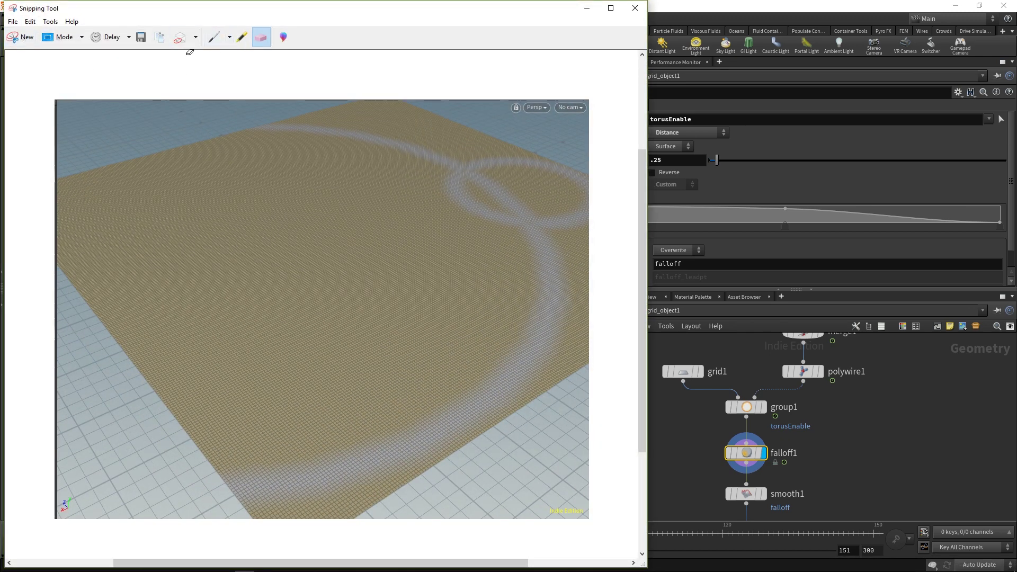
pyautogui.click(212, 38)
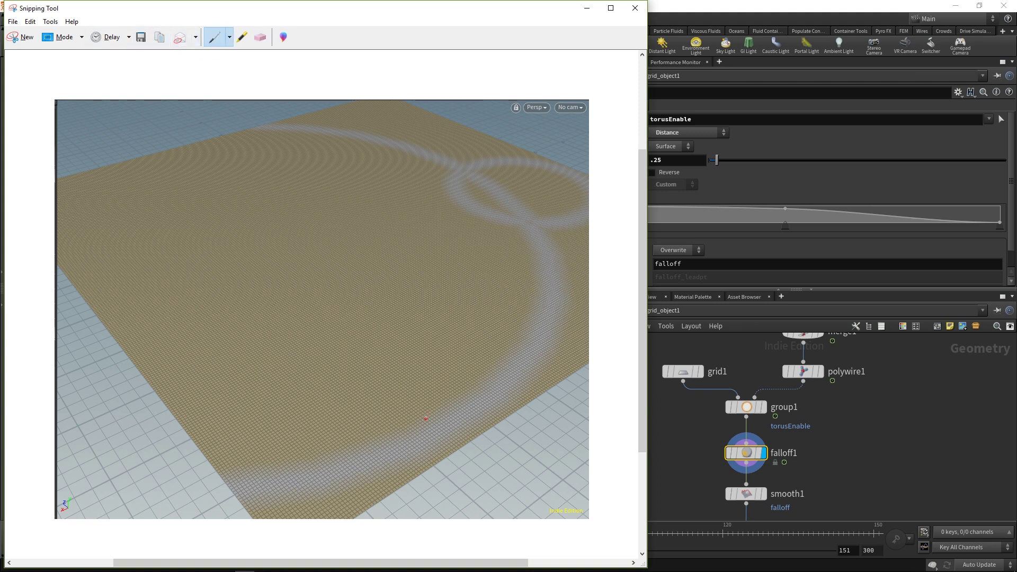
pyautogui.moveTo(427, 418)
pyautogui.mouseDown()
pyautogui.moveTo(400, 385)
pyautogui.moveTo(437, 381)
pyautogui.mouseUp()
# Step: Draw a longer red line, write the .25 and .5 labels, and cross out the .5
pyautogui.moveTo(398, 425); pyautogui.dragTo(318, 338)
pyautogui.moveTo(336, 315); pyautogui.dragTo(338, 328)
pyautogui.moveTo(408, 6); pyautogui.dragTo(327, 26)
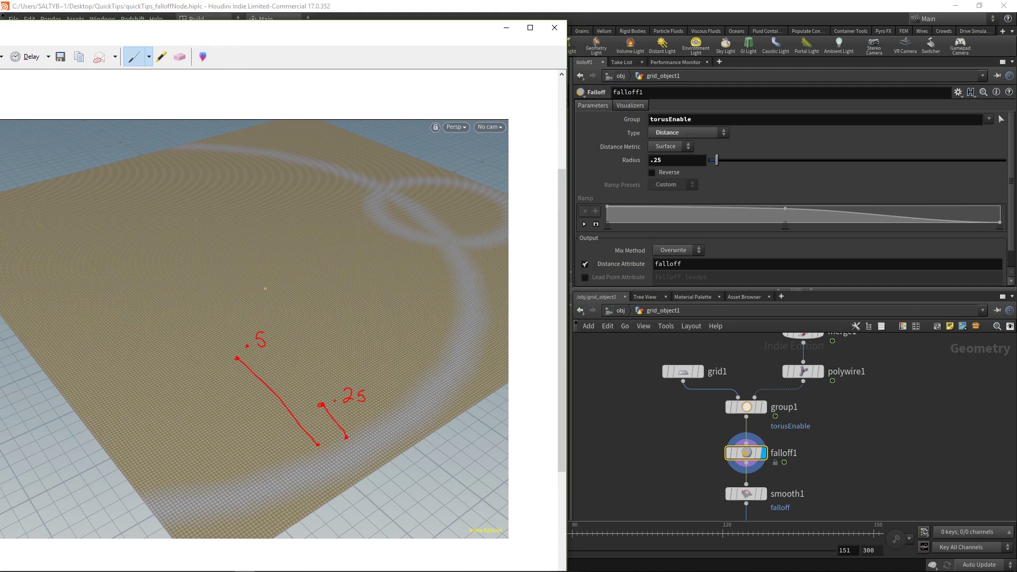
pyautogui.moveTo(248, 330)
pyautogui.mouseDown()
pyautogui.moveTo(269, 351)
pyautogui.moveTo(272, 332)
pyautogui.moveTo(284, 364)
pyautogui.moveTo(296, 367)
pyautogui.mouseUp()
# Step: Close the annotated capture and set falloff1's Radius to 10
pyautogui.click(554, 28)
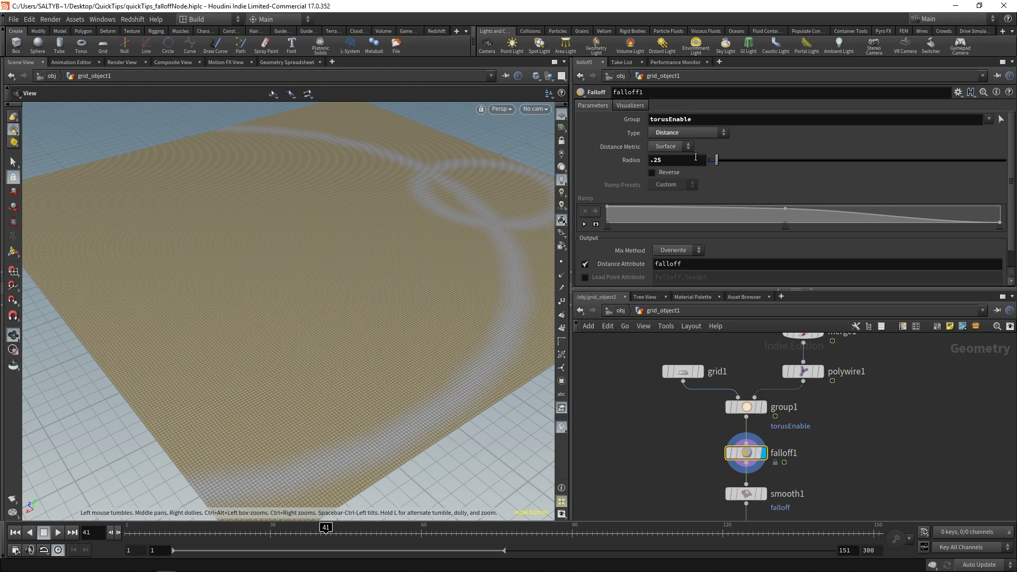
pyautogui.doubleClick(681, 155)
pyautogui.write('10')
pyautogui.press('Return')
# Step: Review falloff values in the Geometry Spreadsheet, then set Type to Unbounded Distance
pyautogui.click(287, 62)
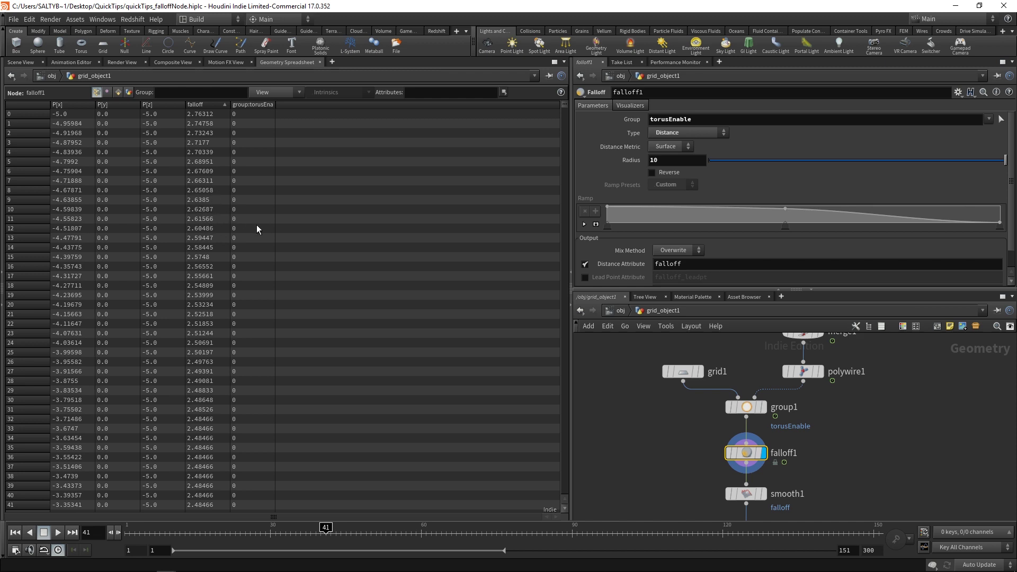
pyautogui.click(669, 132)
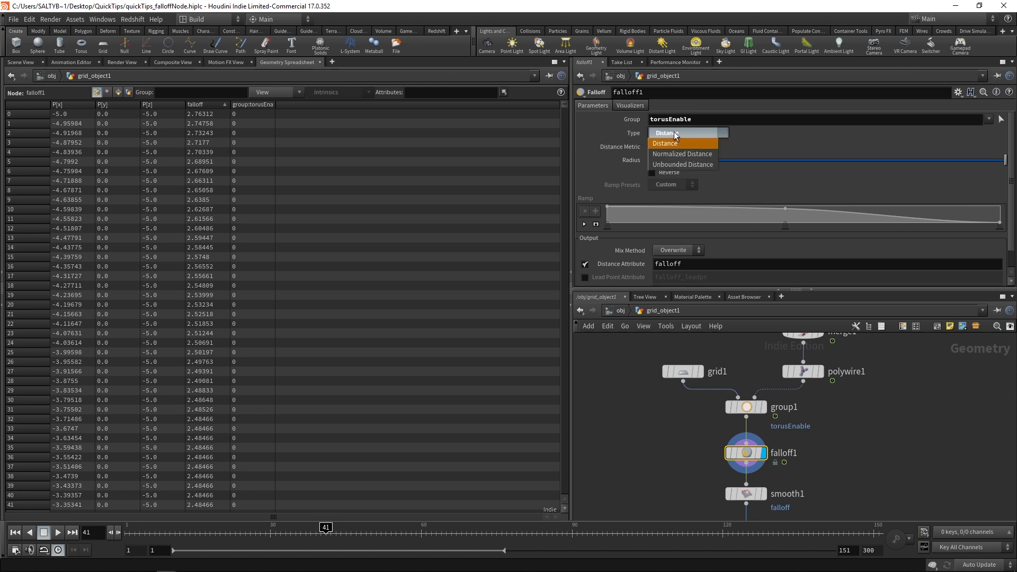
pyautogui.click(684, 165)
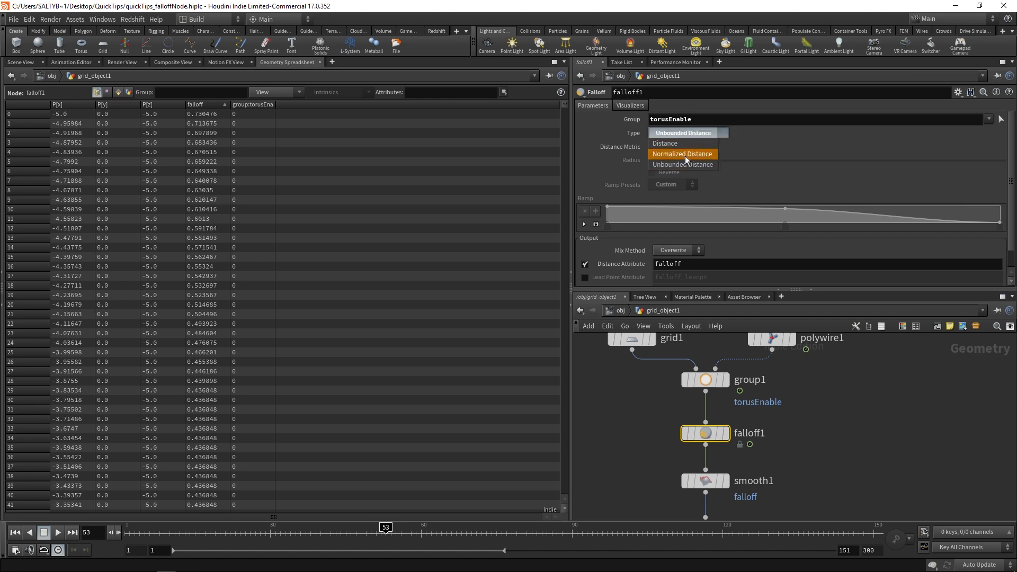
# Step: Set falloff1's Type back to Normalized Distance and display smooth1 in Scene View
pyautogui.click(686, 154)
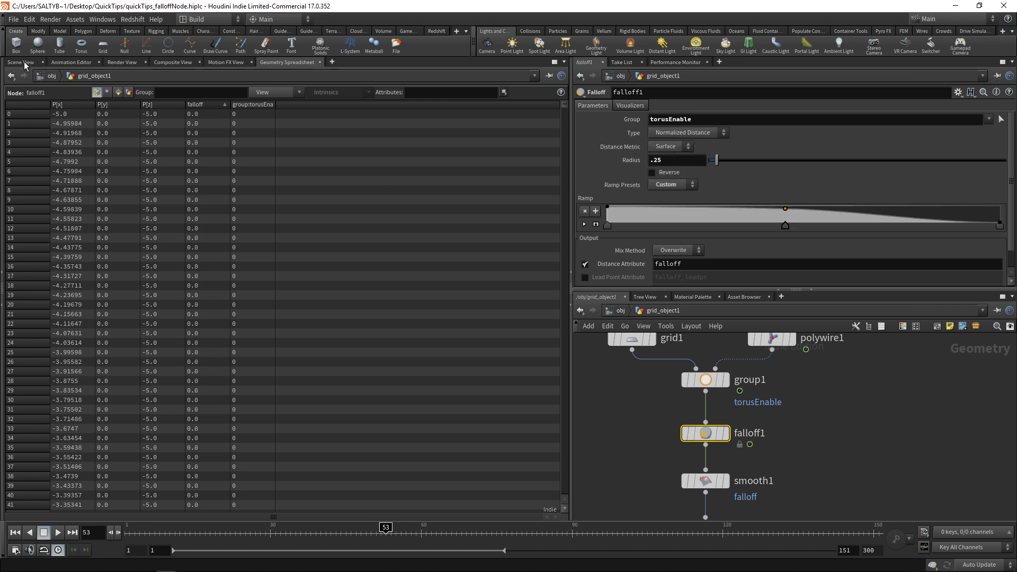
pyautogui.click(24, 63)
pyautogui.moveTo(670, 447); pyautogui.dragTo(719, 424, button='middle')
pyautogui.click(747, 440)
pyautogui.click(724, 437)
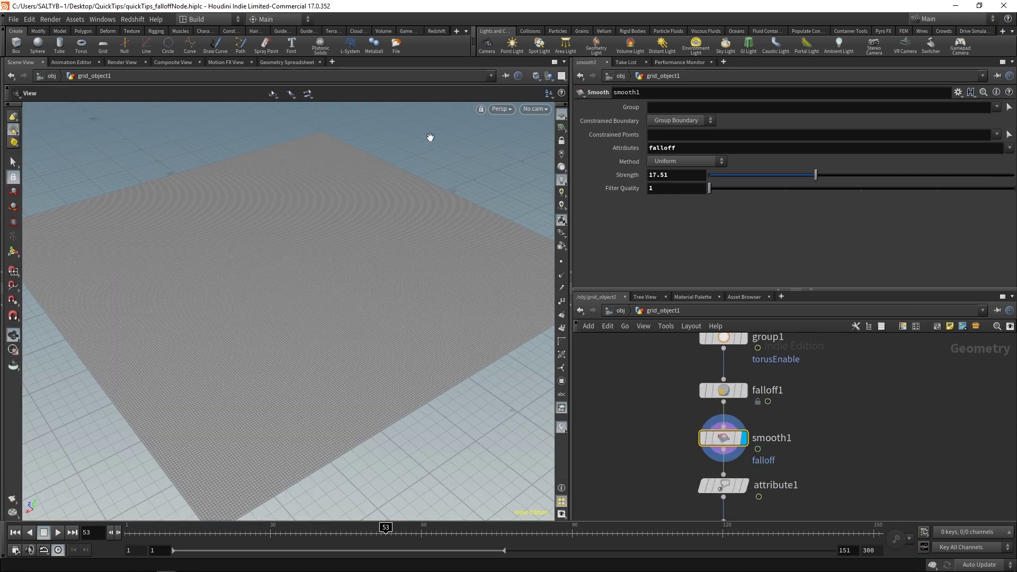
# Step: Inspect attribute1's falloff-to-height rename, then display mountain1's ring-shaped displacement
pyautogui.moveTo(651, 446); pyautogui.dragTo(645, 393, button='middle')
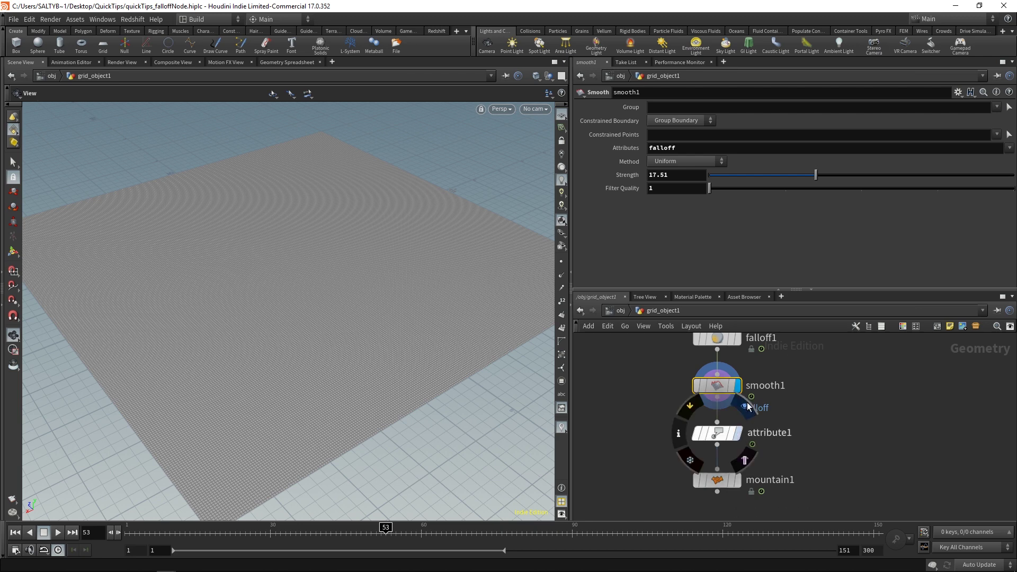
pyautogui.click(717, 433)
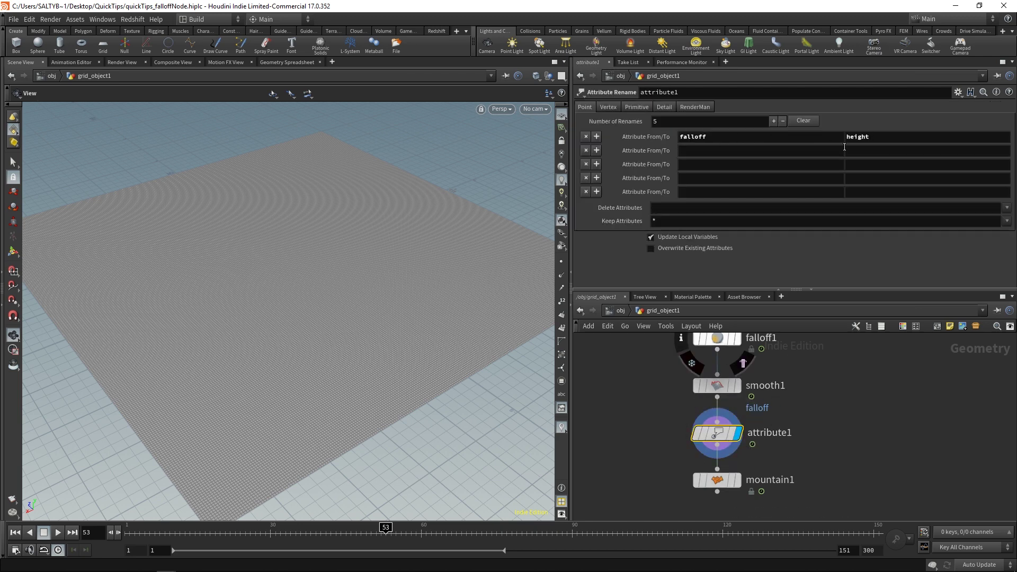
pyautogui.moveTo(647, 454); pyautogui.dragTo(637, 419, button='middle')
pyautogui.click(711, 450)
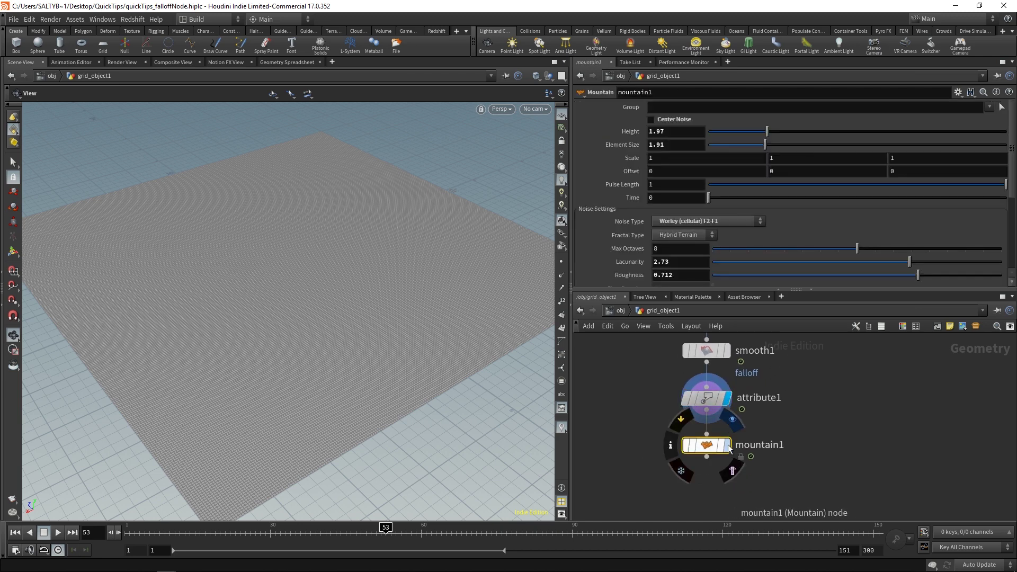
pyautogui.click(728, 445)
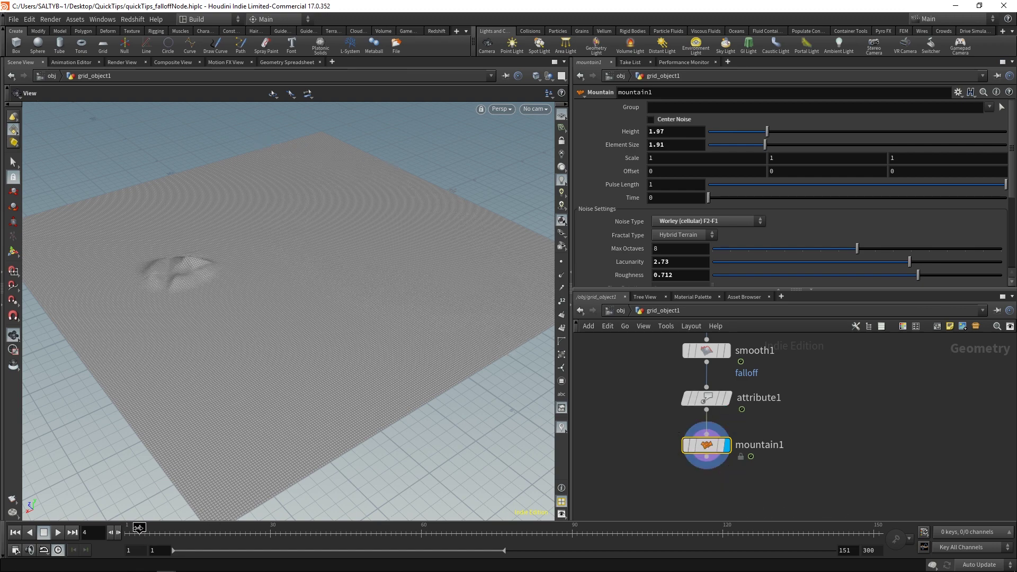